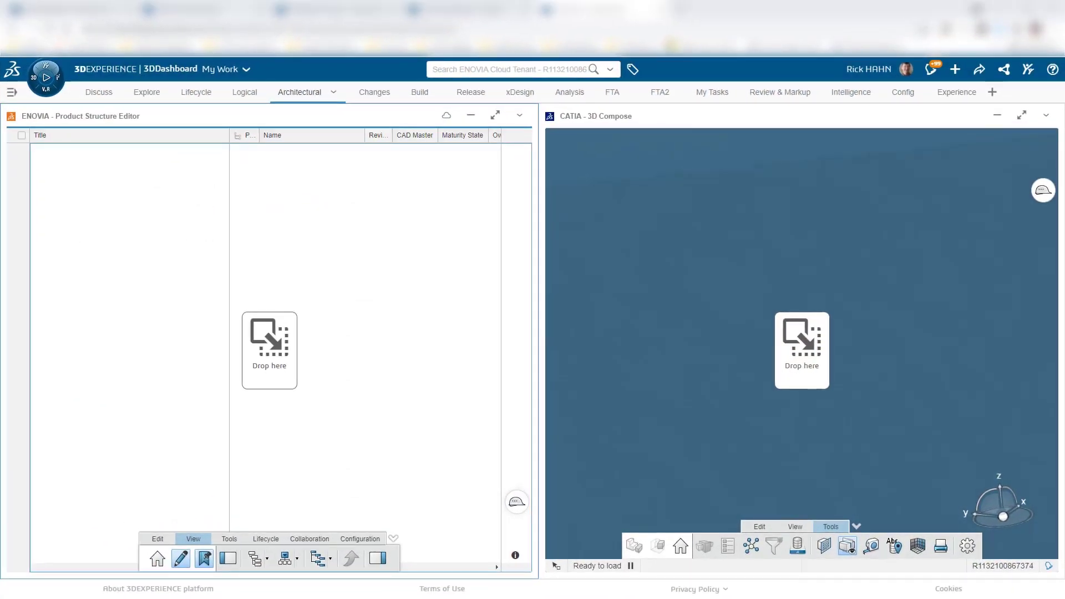
Step: Rerun the recent Fuel_Tank search and filter the results to a single owner's items
click(479, 69)
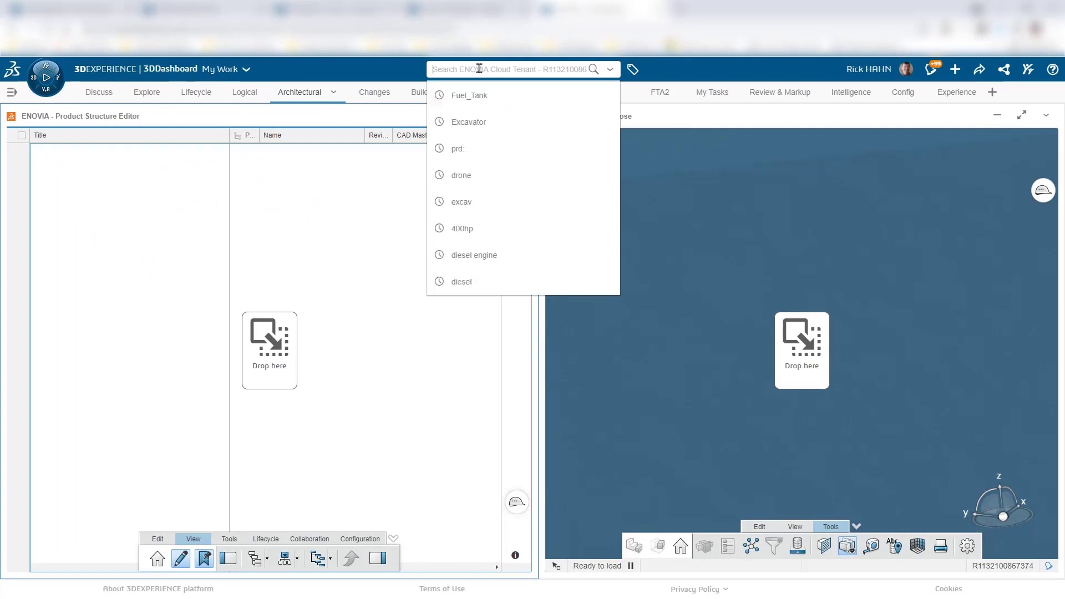
click(477, 96)
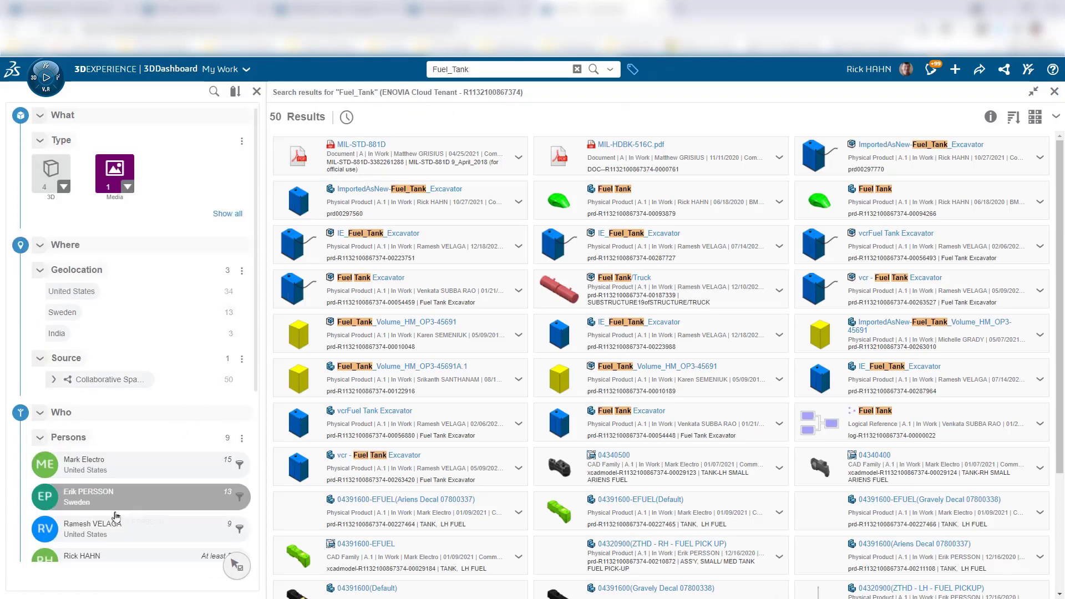
click(98, 558)
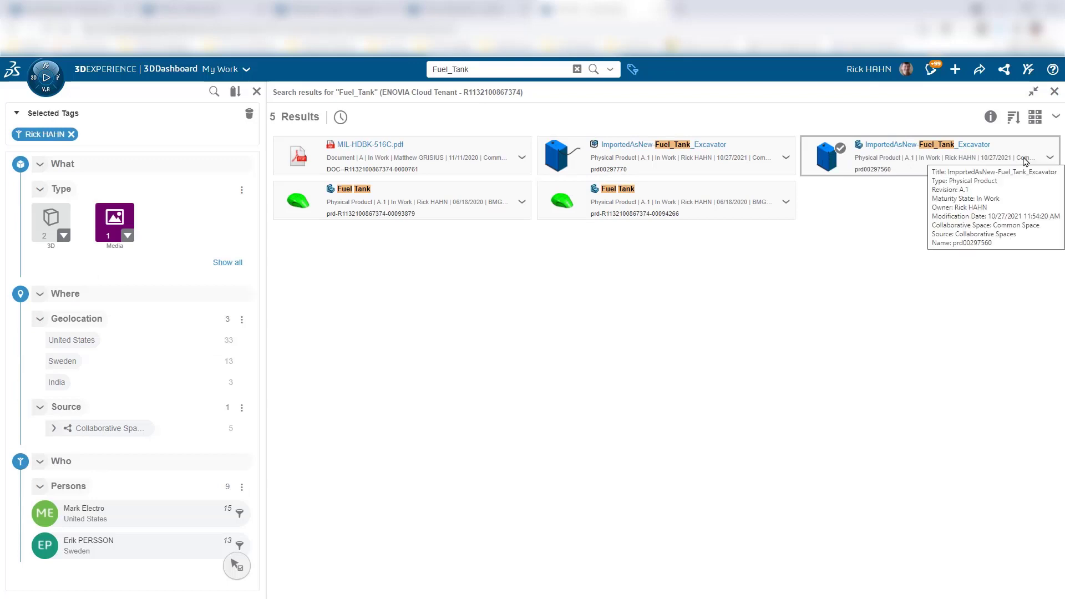
Step: Open the Relations view for ImportedAsNew-Fuel_Tank_Excavator
click(1050, 159)
click(1050, 158)
click(1040, 176)
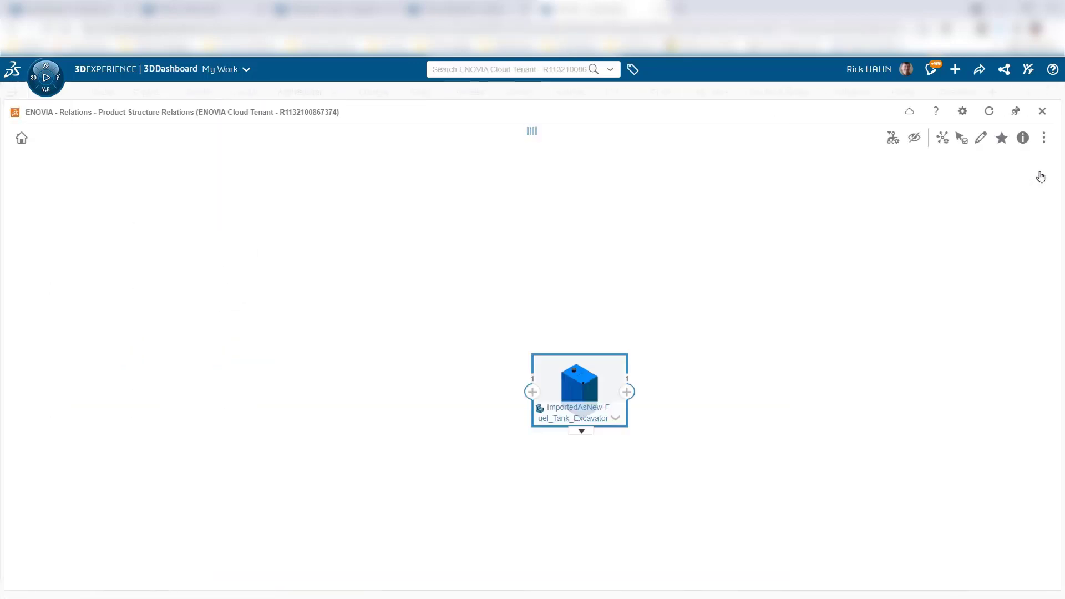
Step: Expand the fuel tank's parents through Internal Equipment and Upper Body up to Excavator A.1
mouse_move(532, 393)
click(532, 392)
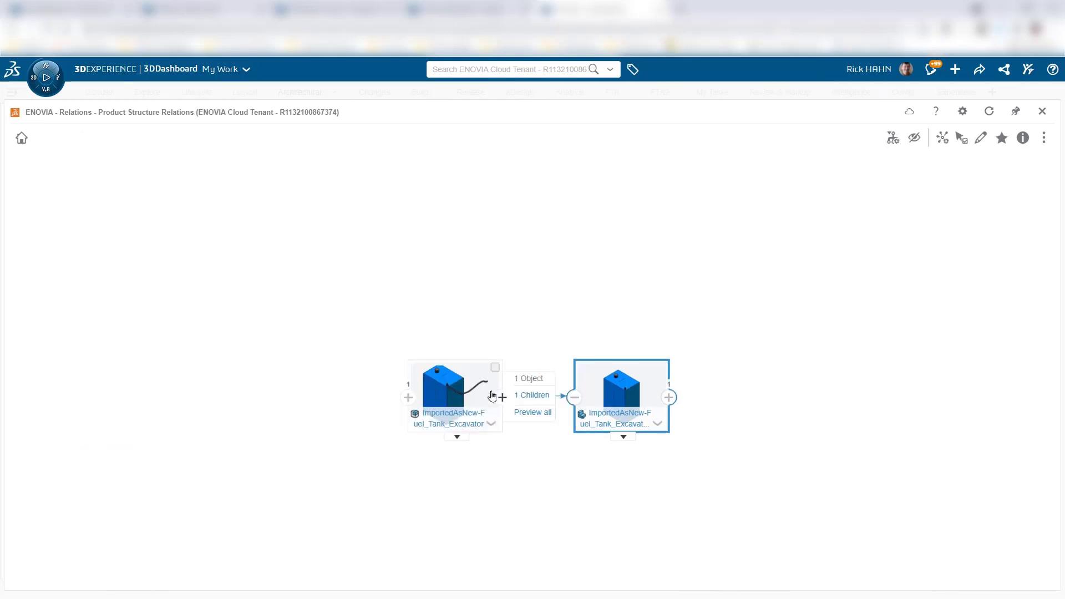
mouse_move(405, 398)
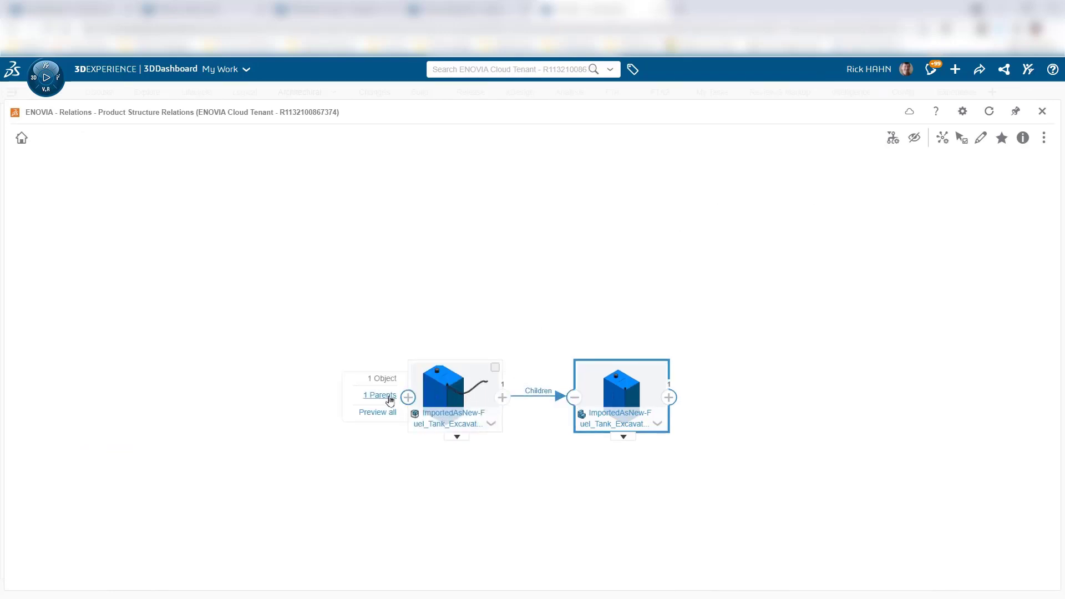
click(380, 395)
mouse_move(366, 392)
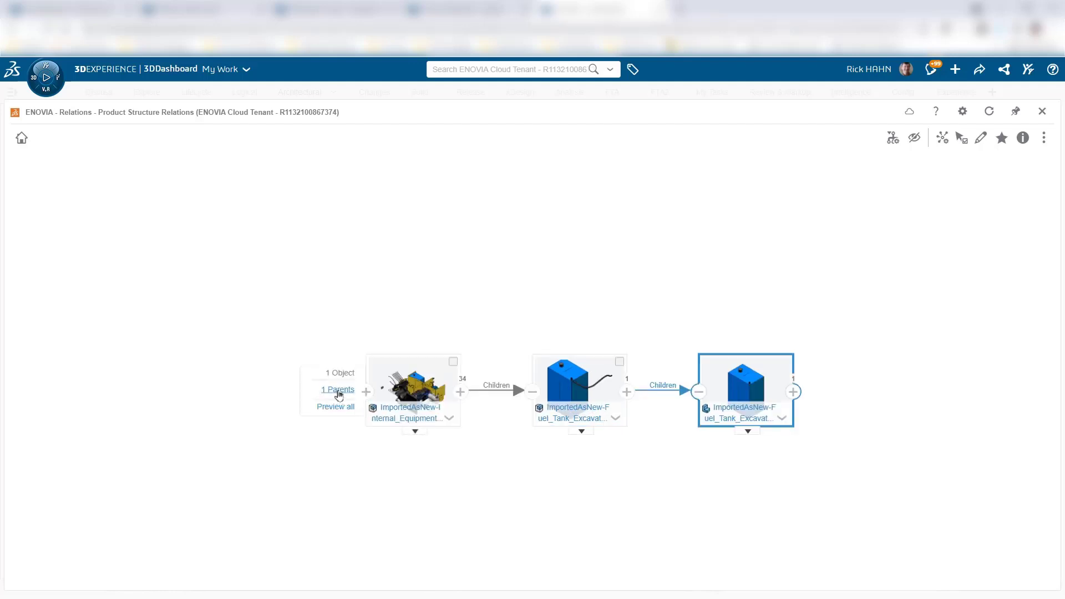
click(337, 390)
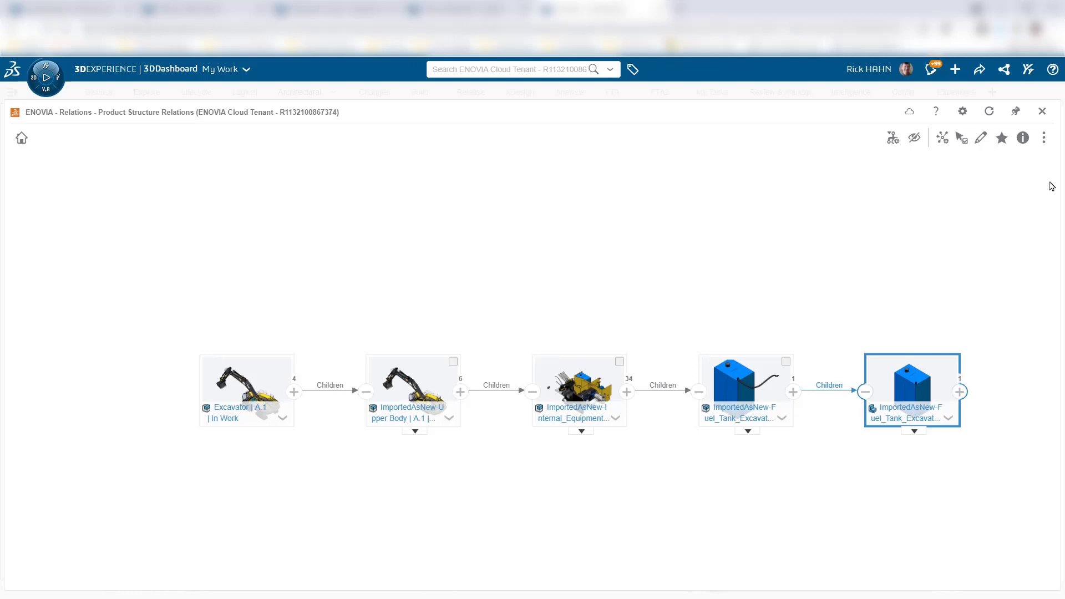
click(1044, 138)
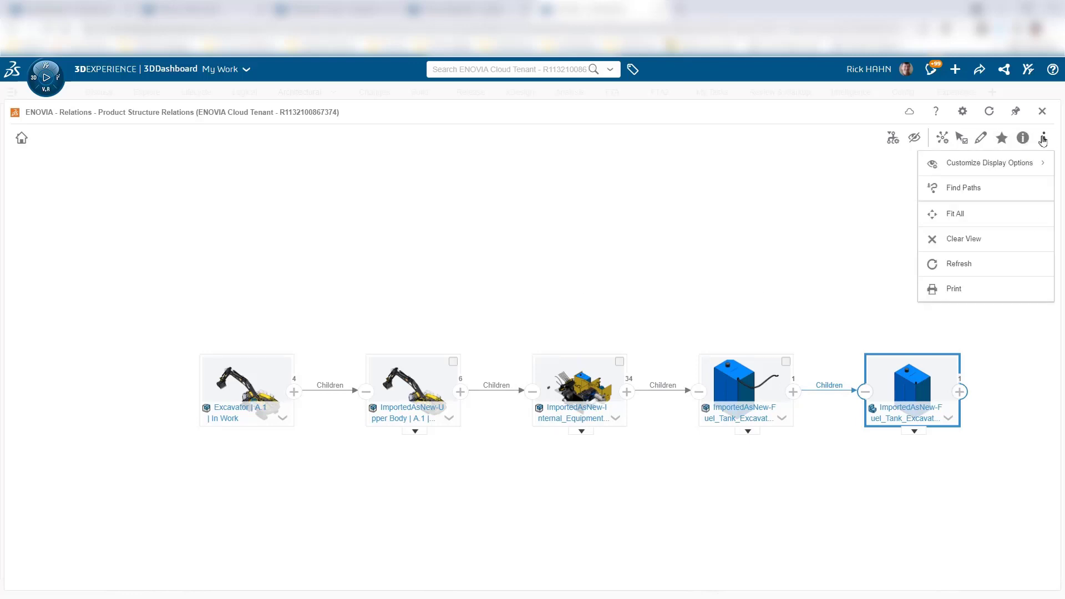
Step: Find paths from the Excavator start node to the fuel tank and load the result into Product Structure Editor
click(1029, 188)
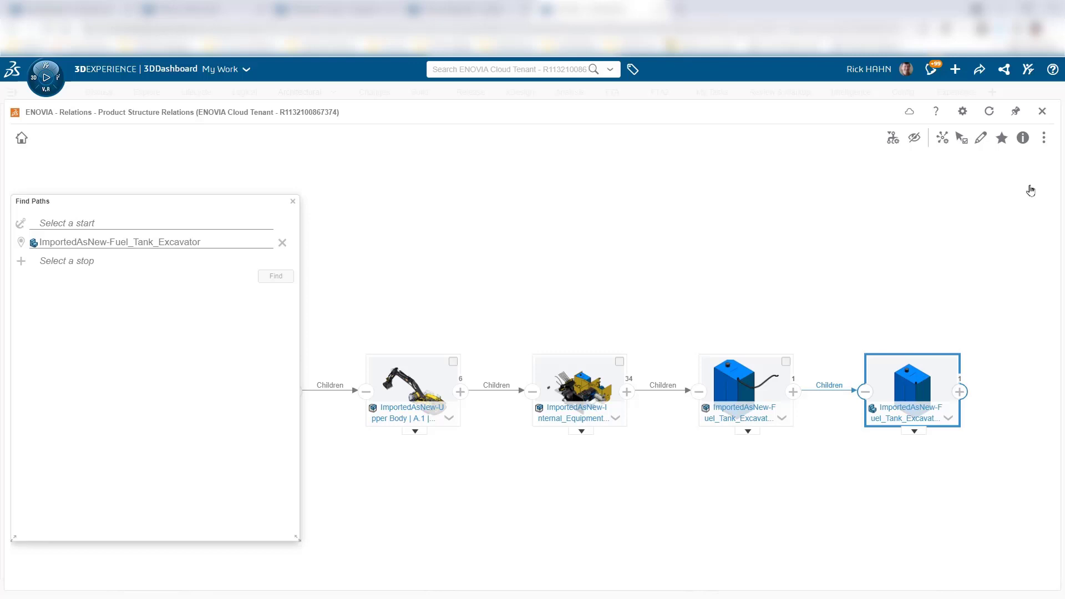
drag(165, 199, 610, 143)
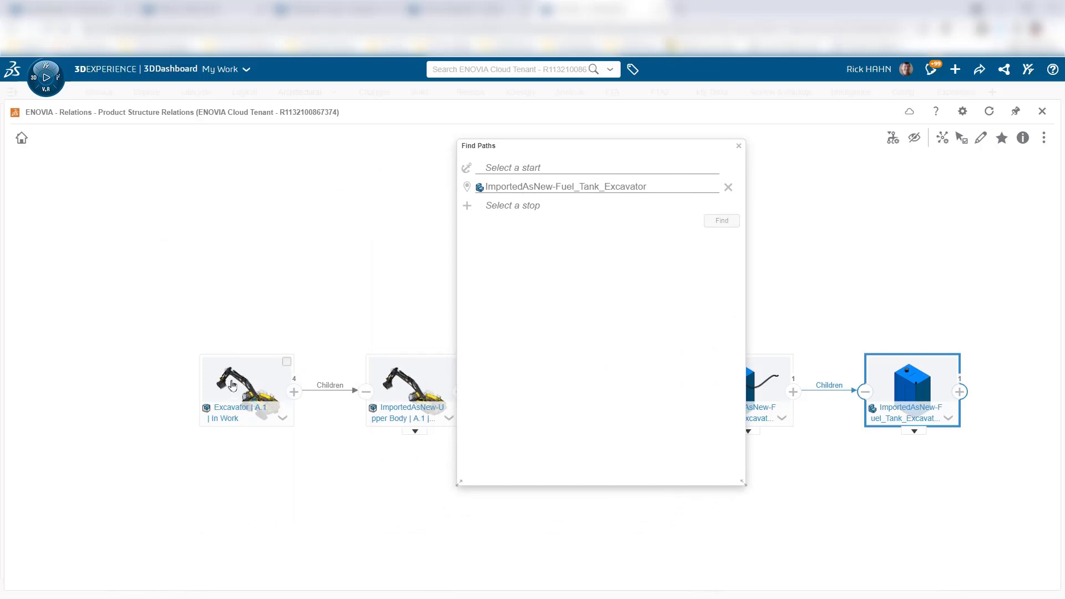
click(250, 376)
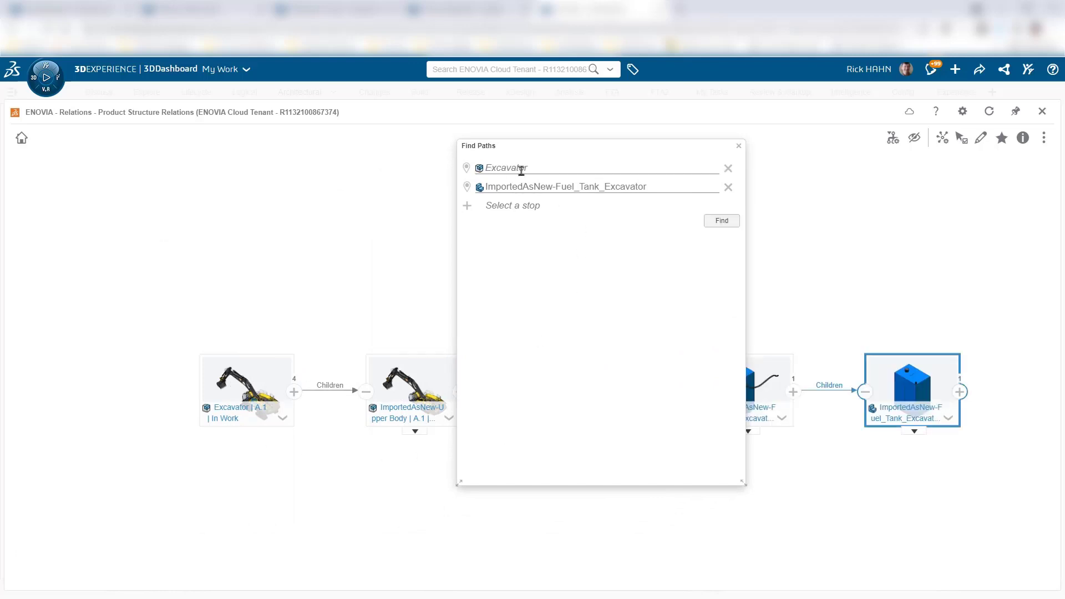
click(723, 222)
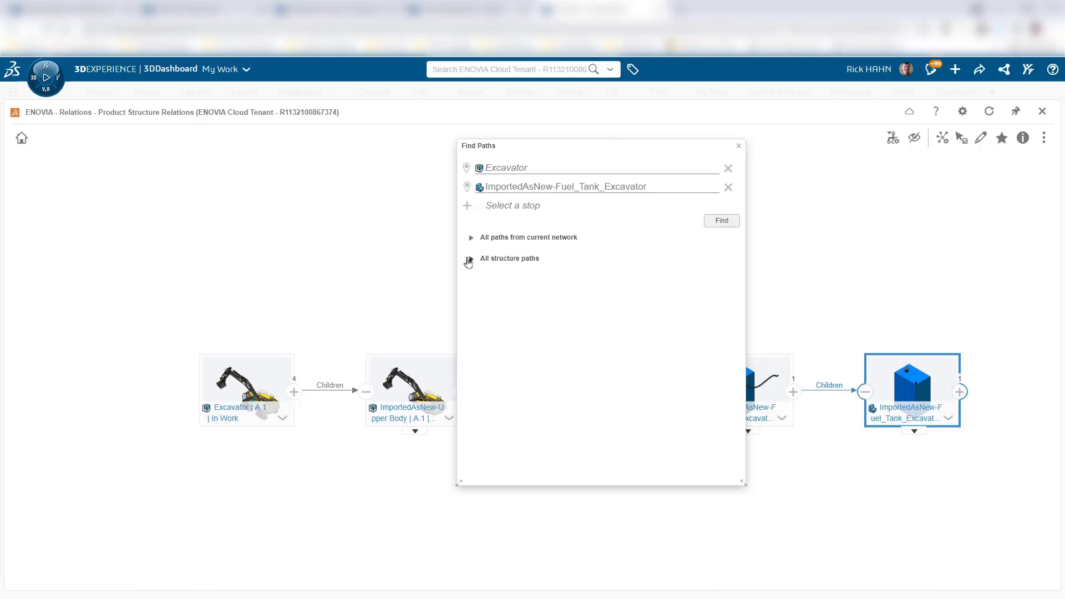
click(470, 259)
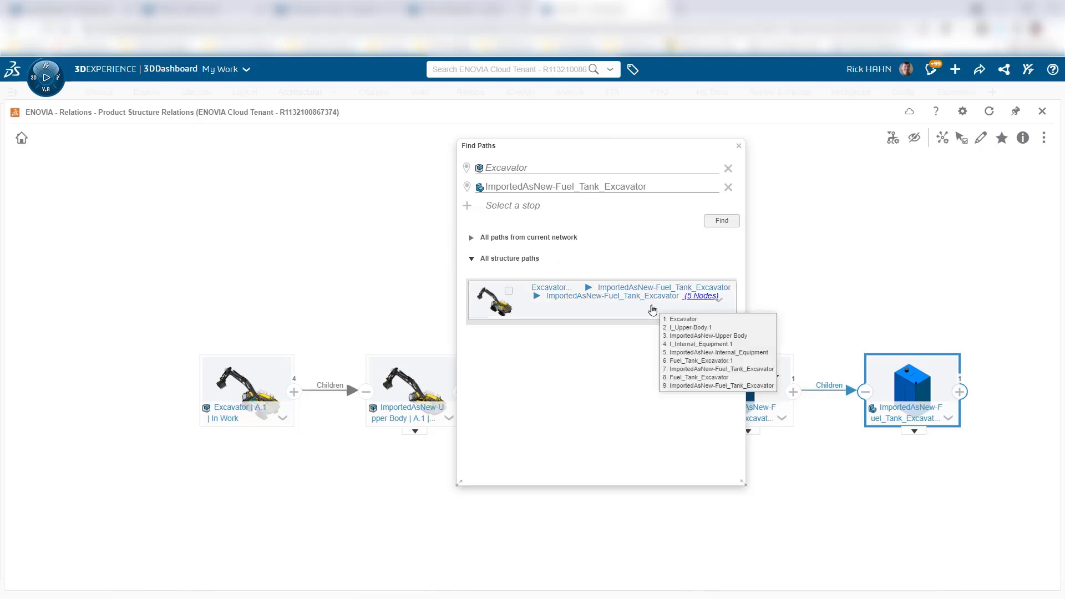
drag(652, 310, 274, 342)
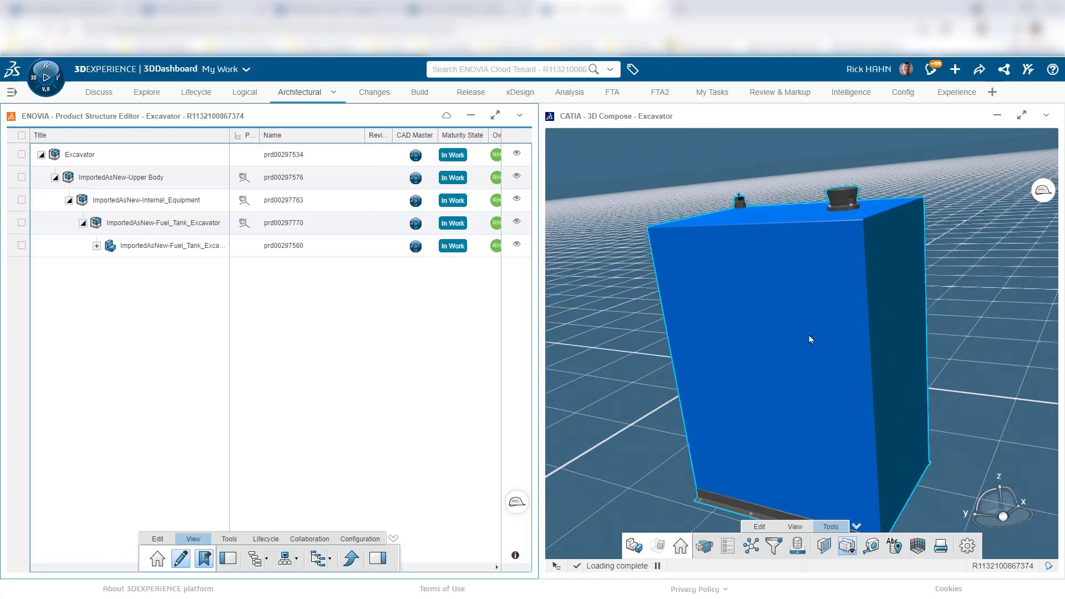
Step: Zoom out in 3D Compose to view the loaded fuel tank
scroll(817, 342, down, 3)
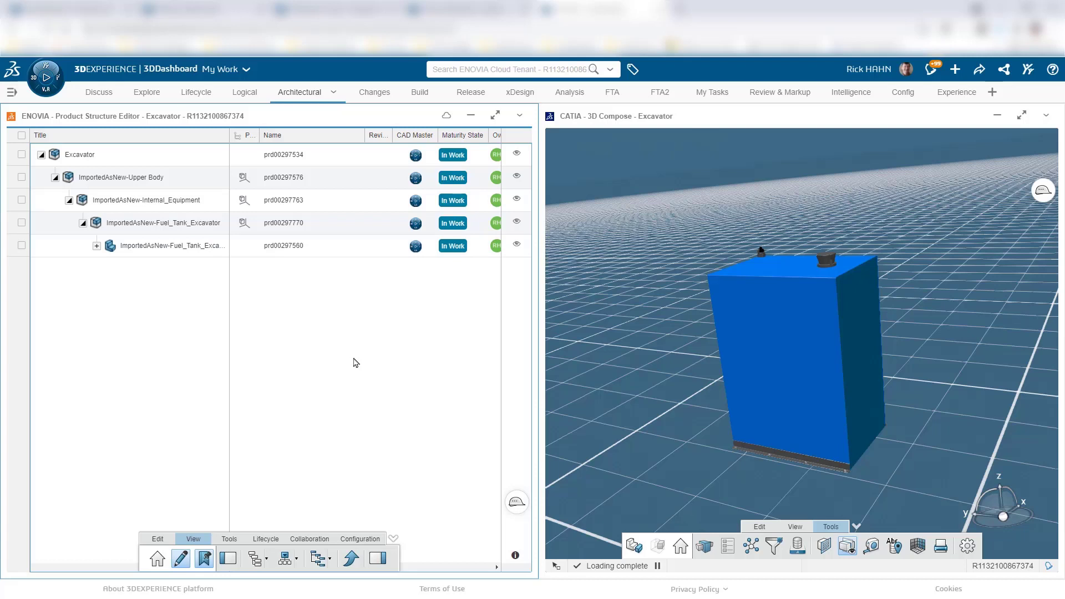
Step: Select the fuel tank row and add a new Volume filter from Tools > Filter
click(230, 539)
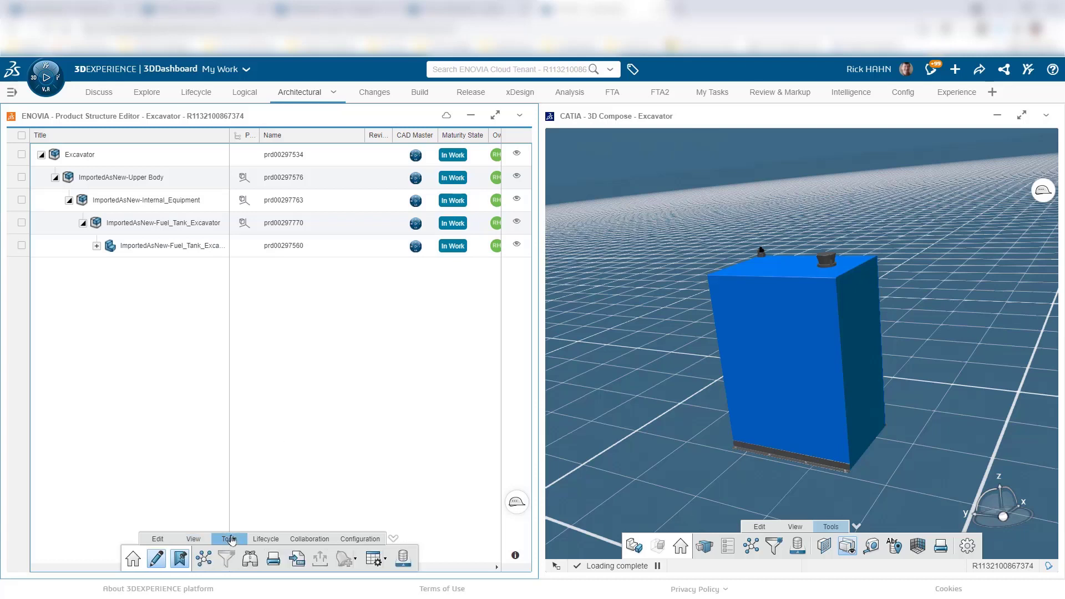
click(166, 246)
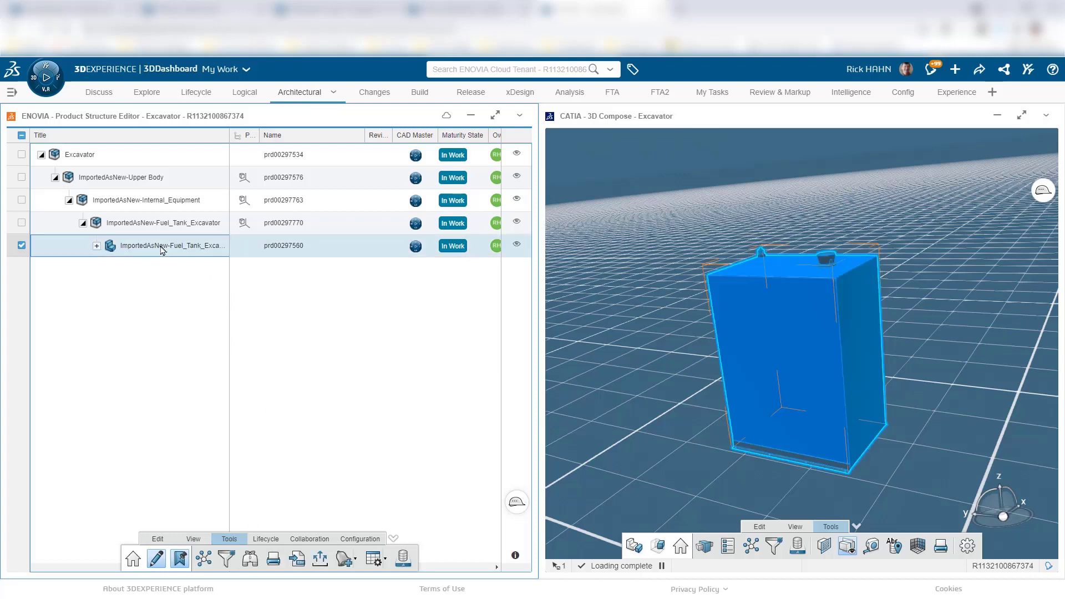
click(227, 558)
click(147, 257)
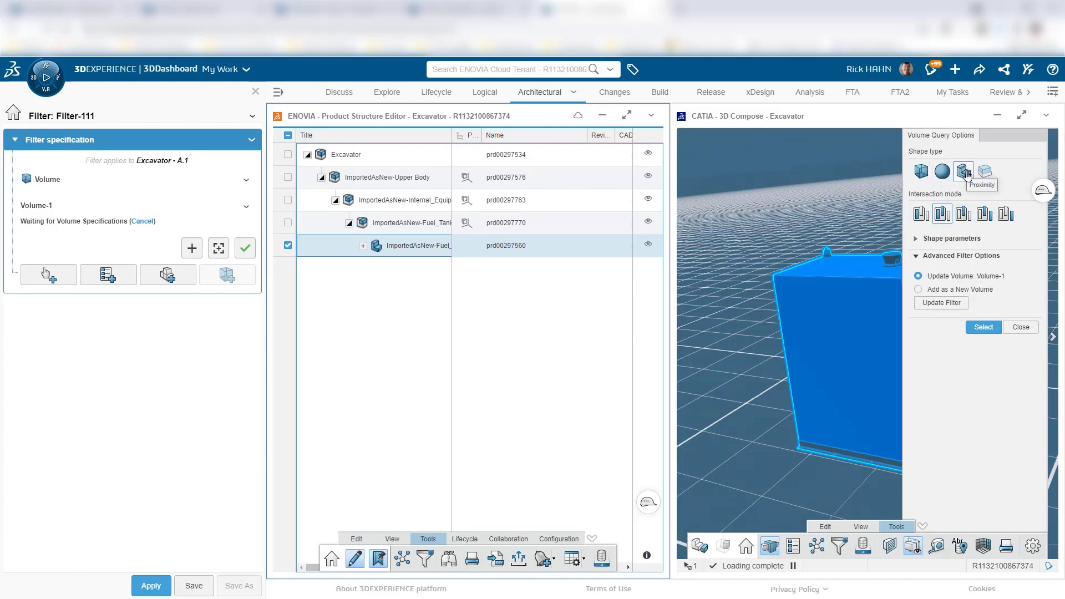
Step: Set the volume to Proximity with an 8 mm distance, update it and validate
click(837, 363)
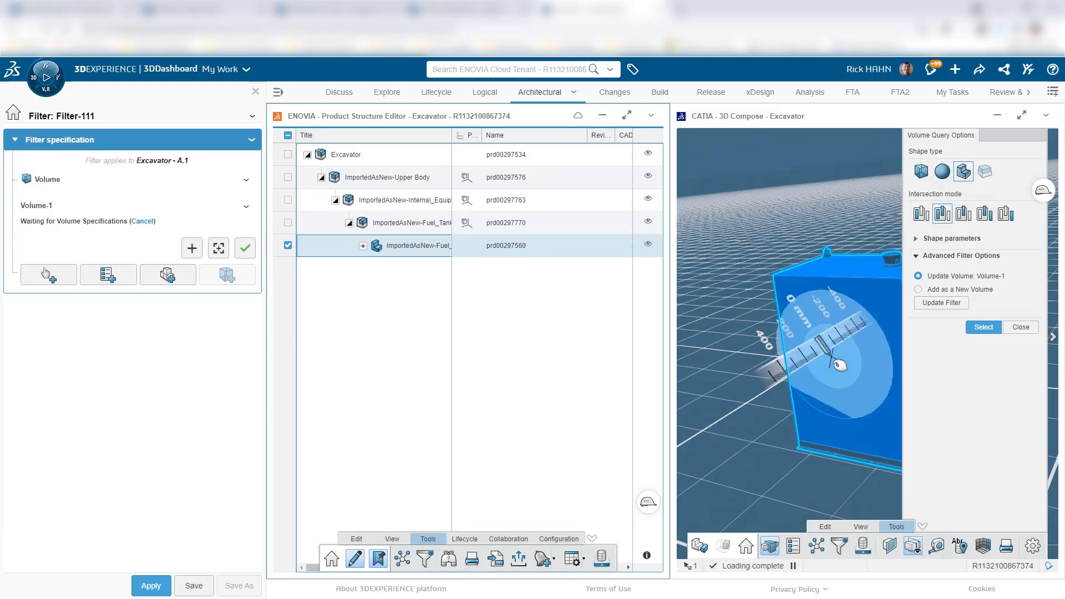
click(799, 305)
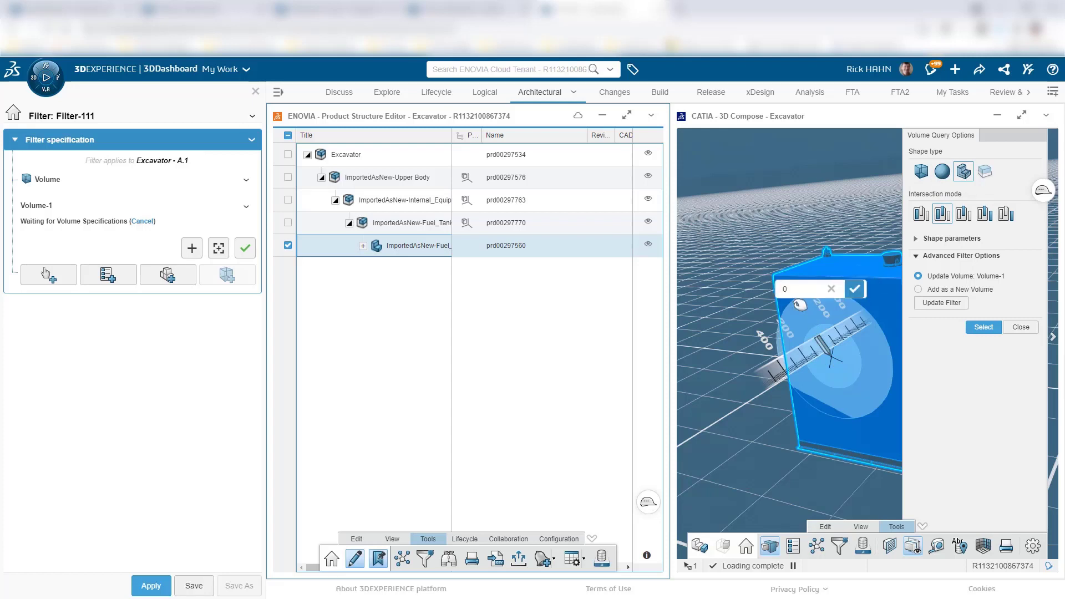
double_click(792, 295)
key(Return)
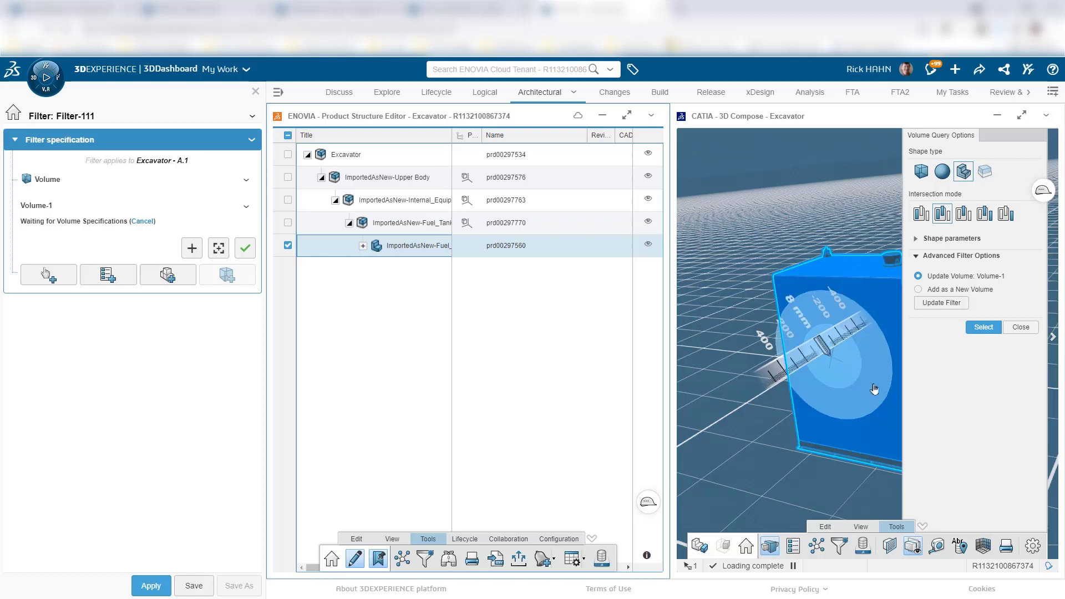
click(938, 305)
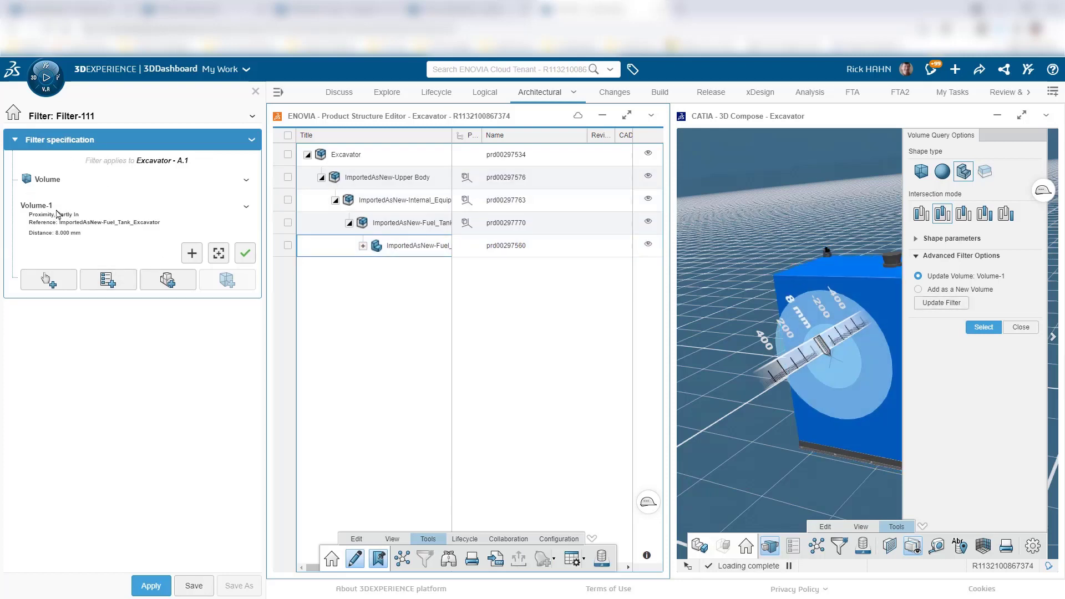
click(245, 253)
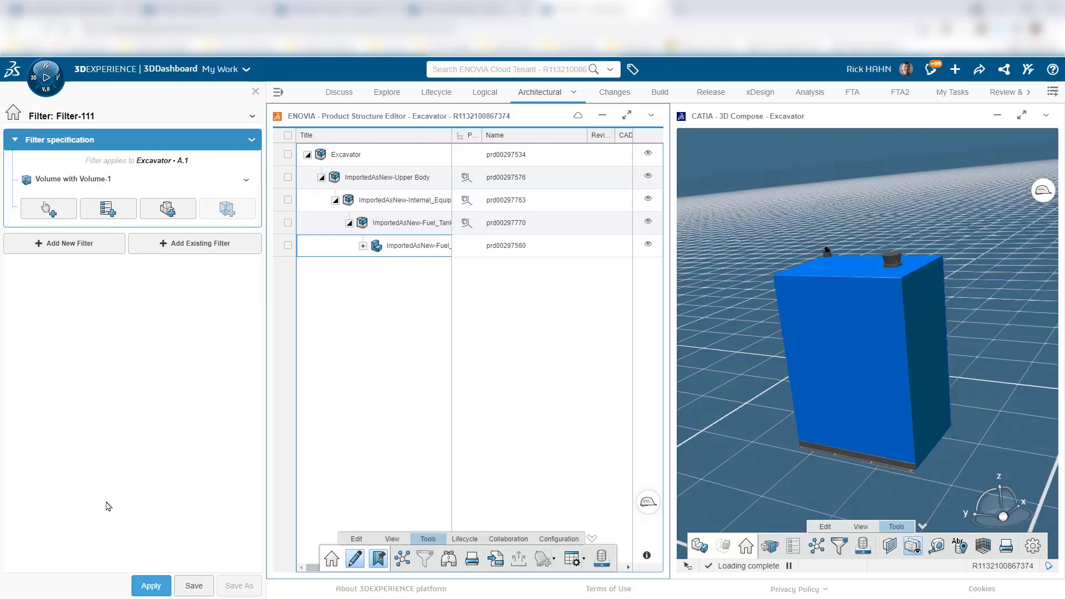
Step: Apply Filter-111 and maximize the CATIA 3D Compose view
click(154, 585)
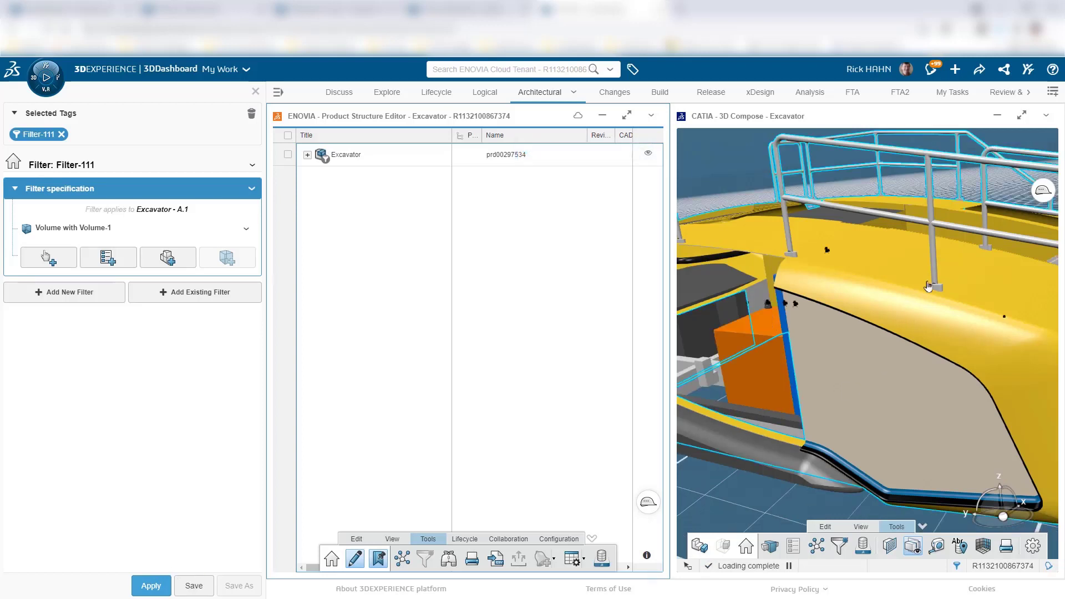
click(819, 115)
double_click(819, 115)
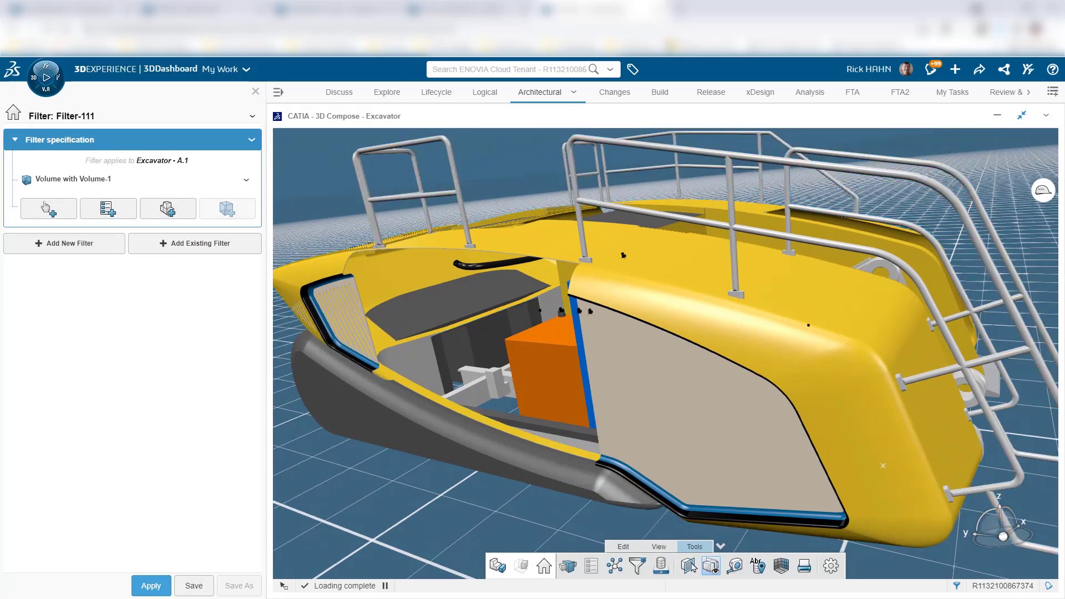
Step: Add a section plane aligned to a model face, orbit to a lower frontal view, and activate Measure
click(687, 566)
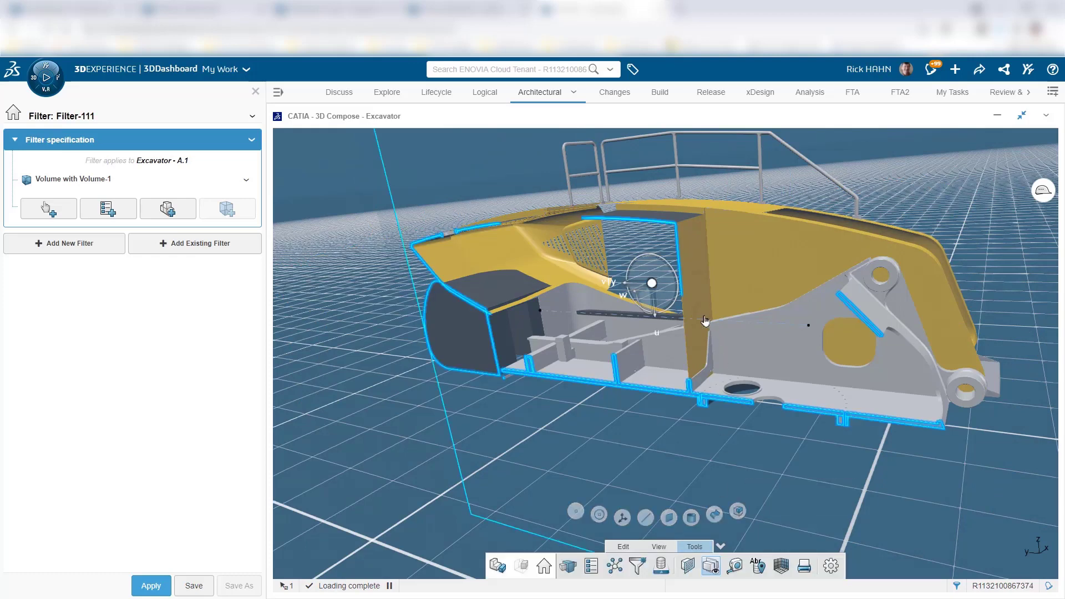
click(734, 289)
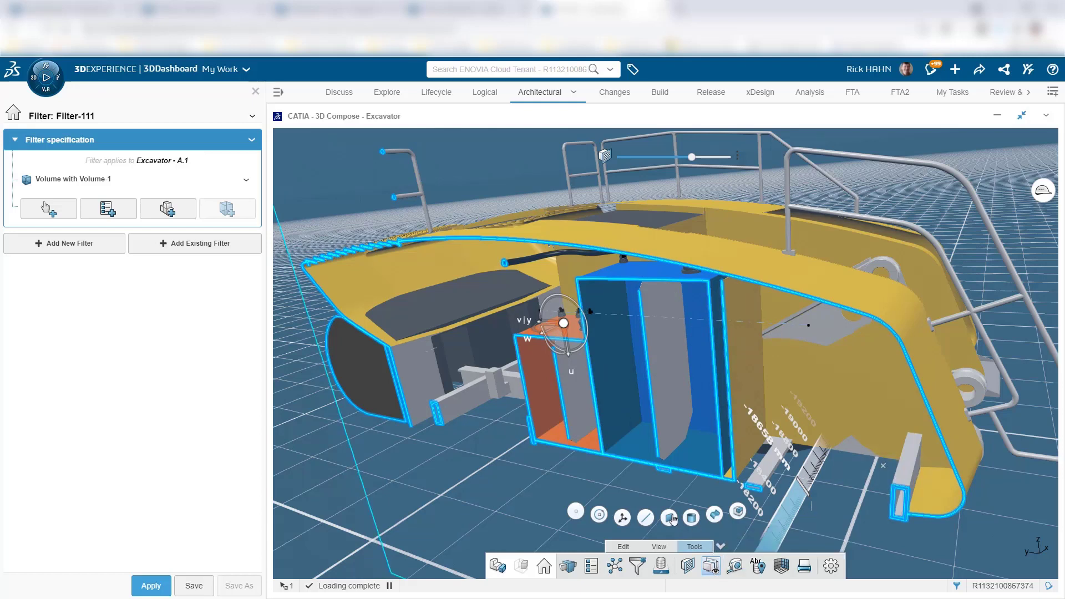
middle_drag(621, 311, 599, 450)
click(734, 567)
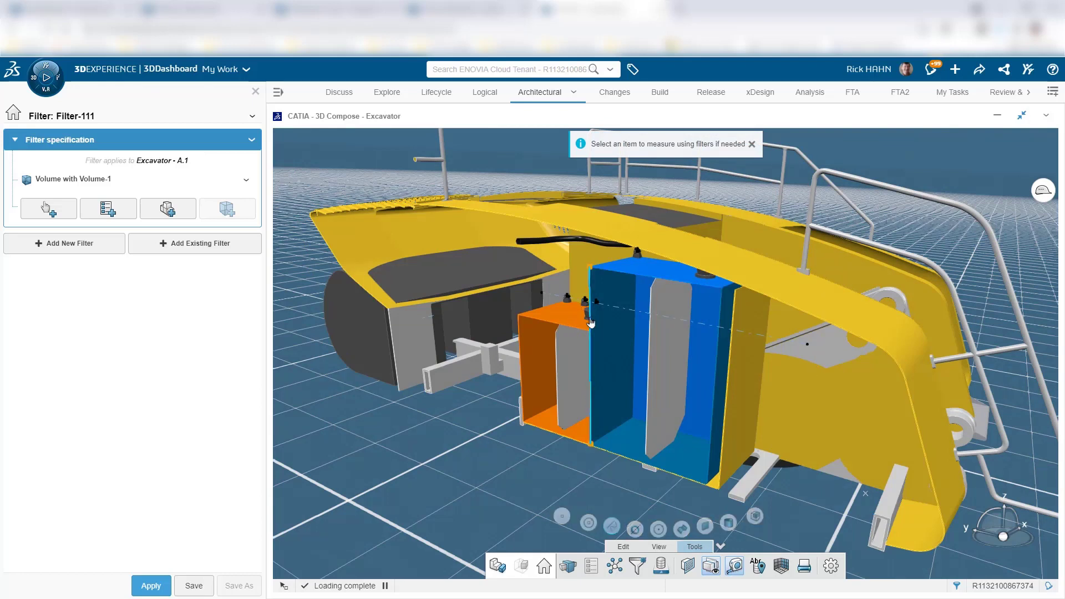
Step: Measure the 606mm minimum distance between the blue tank and orange box, placing the label below
click(589, 322)
click(519, 334)
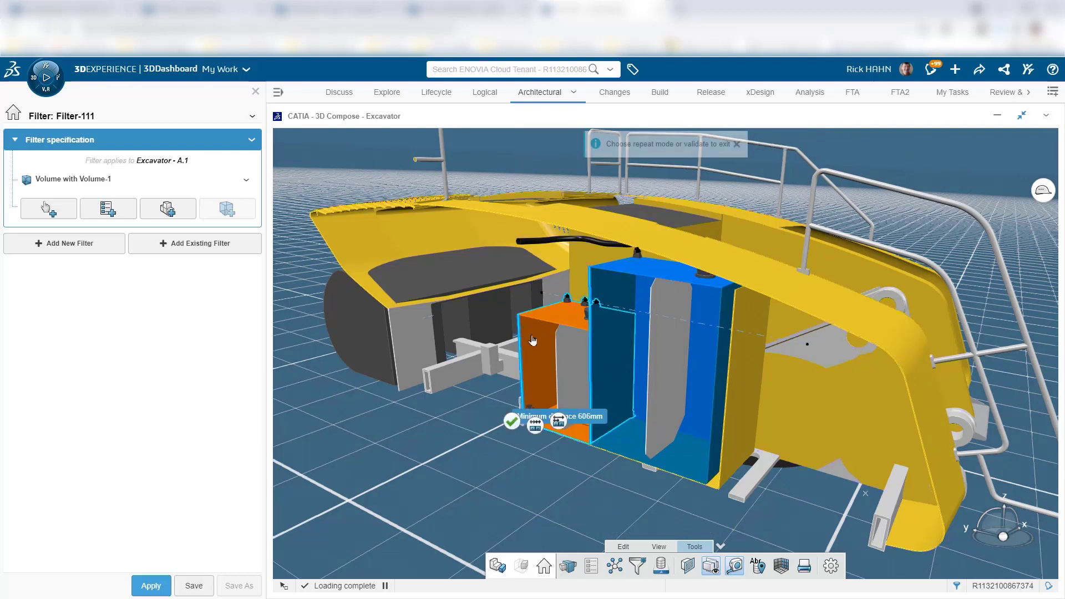
drag(525, 410, 405, 494)
click(405, 494)
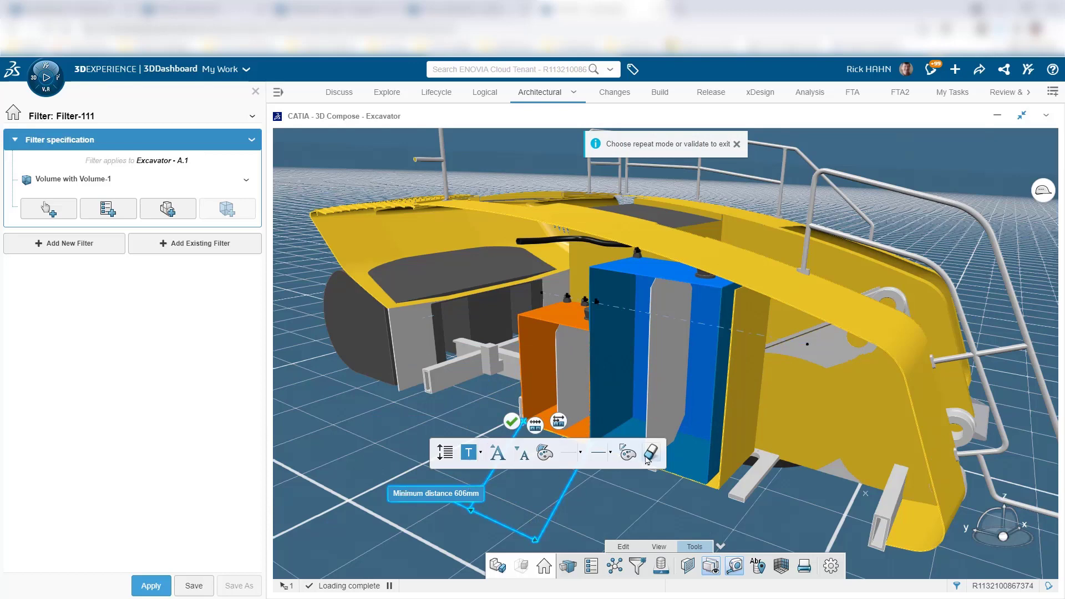
click(737, 144)
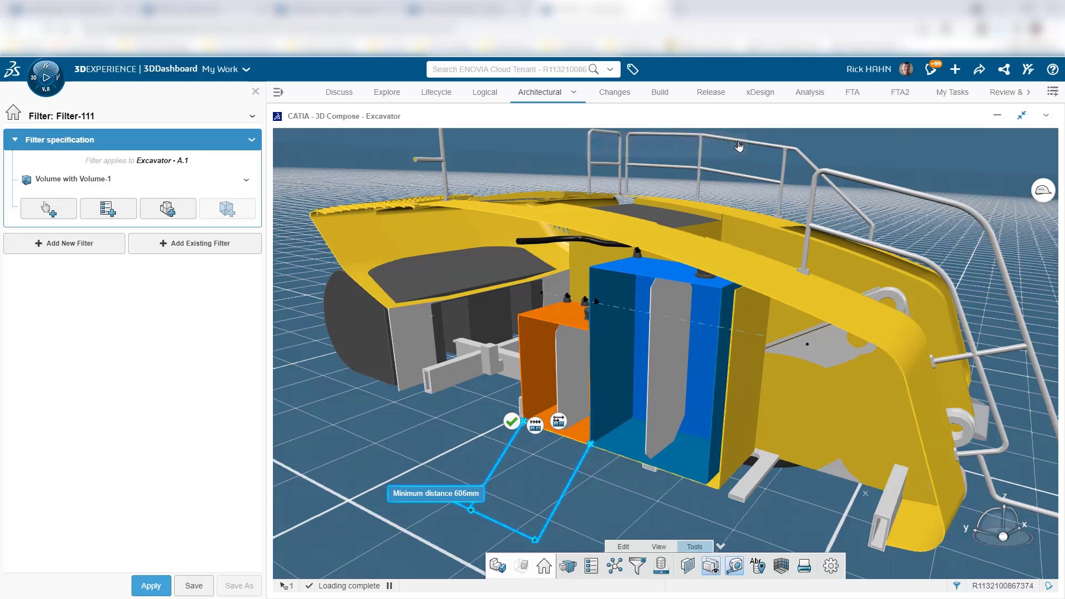